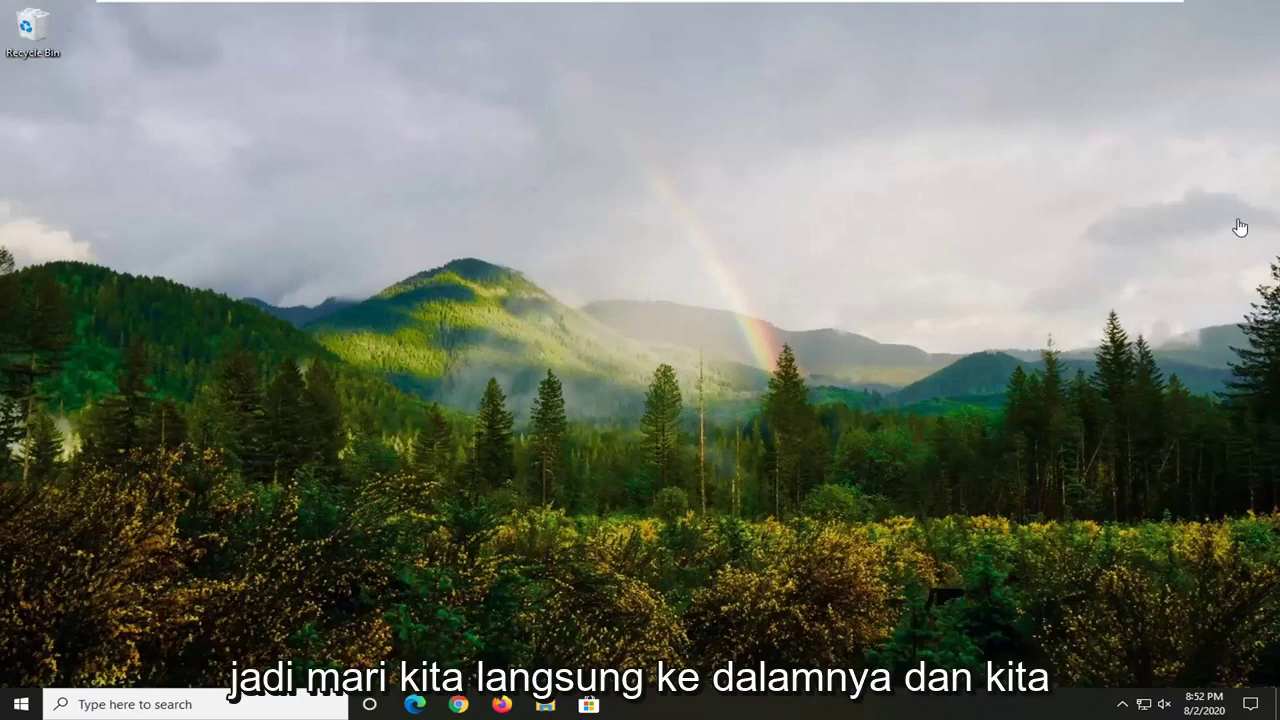
- Search Windows for 'device manager'
{"action": "left_click", "coordinate": [13, 707]}
{"action": "type", "text": "device manager"}
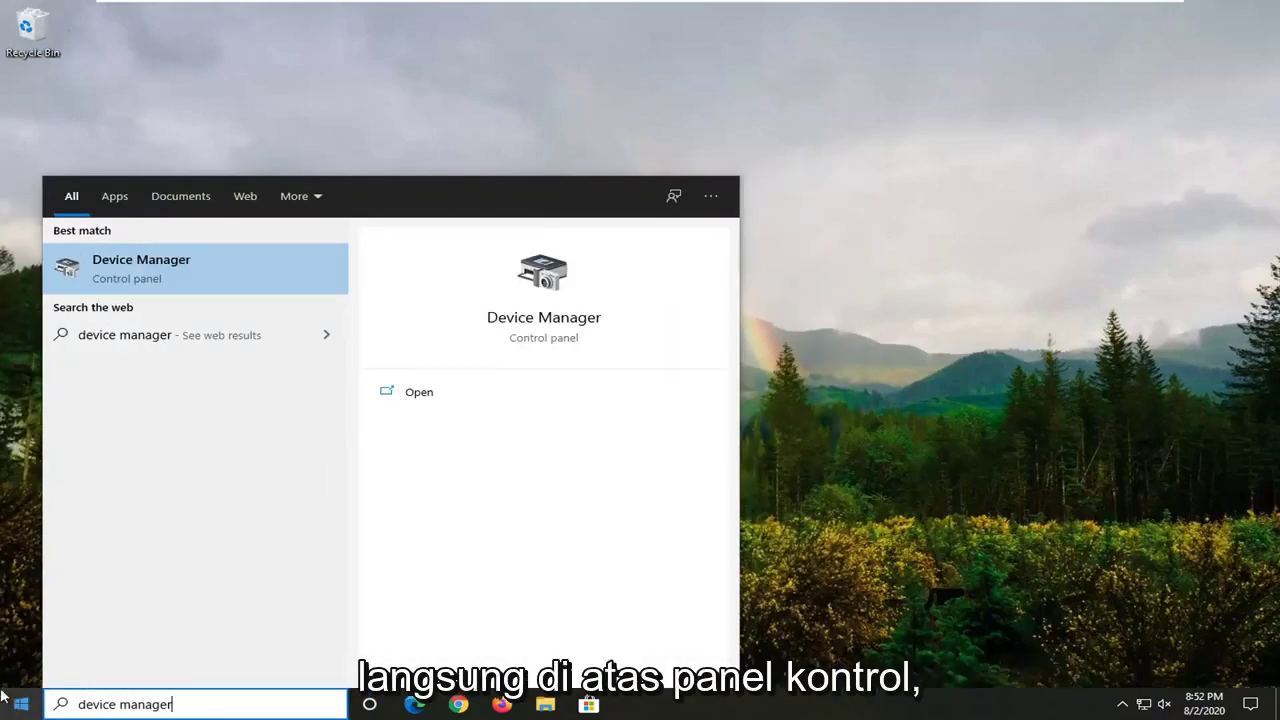
- Launch Device Manager, select the computer node, and choose Action > Add legacy hardware
{"action": "left_click", "coordinate": [177, 263]}
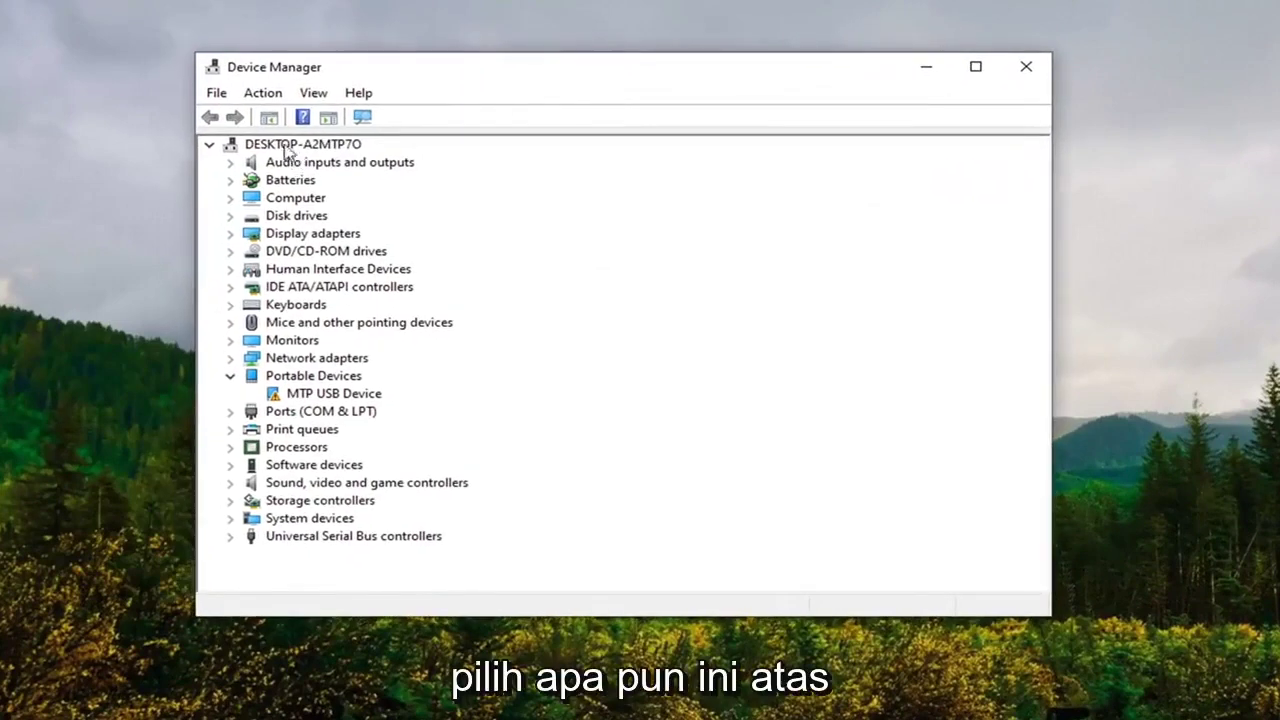
{"action": "left_click", "coordinate": [268, 146]}
{"action": "left_click", "coordinate": [209, 145]}
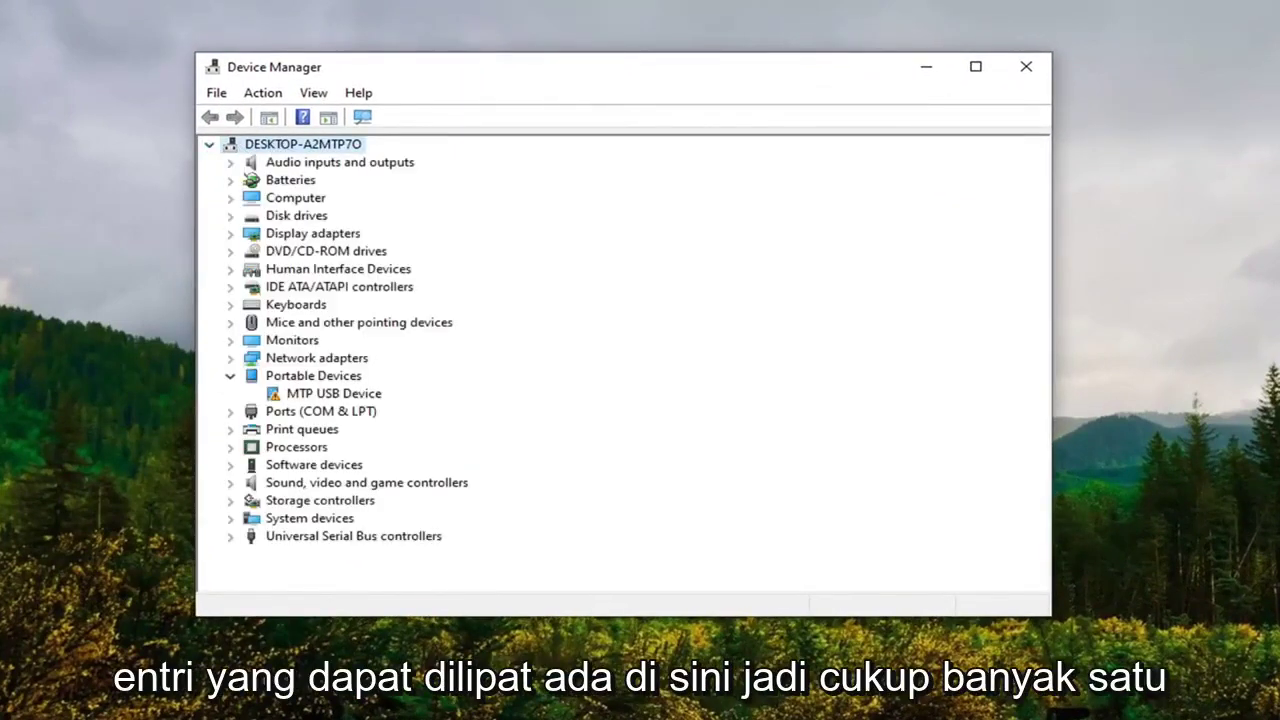
{"action": "left_click", "coordinate": [265, 95]}
{"action": "left_click", "coordinate": [280, 139]}
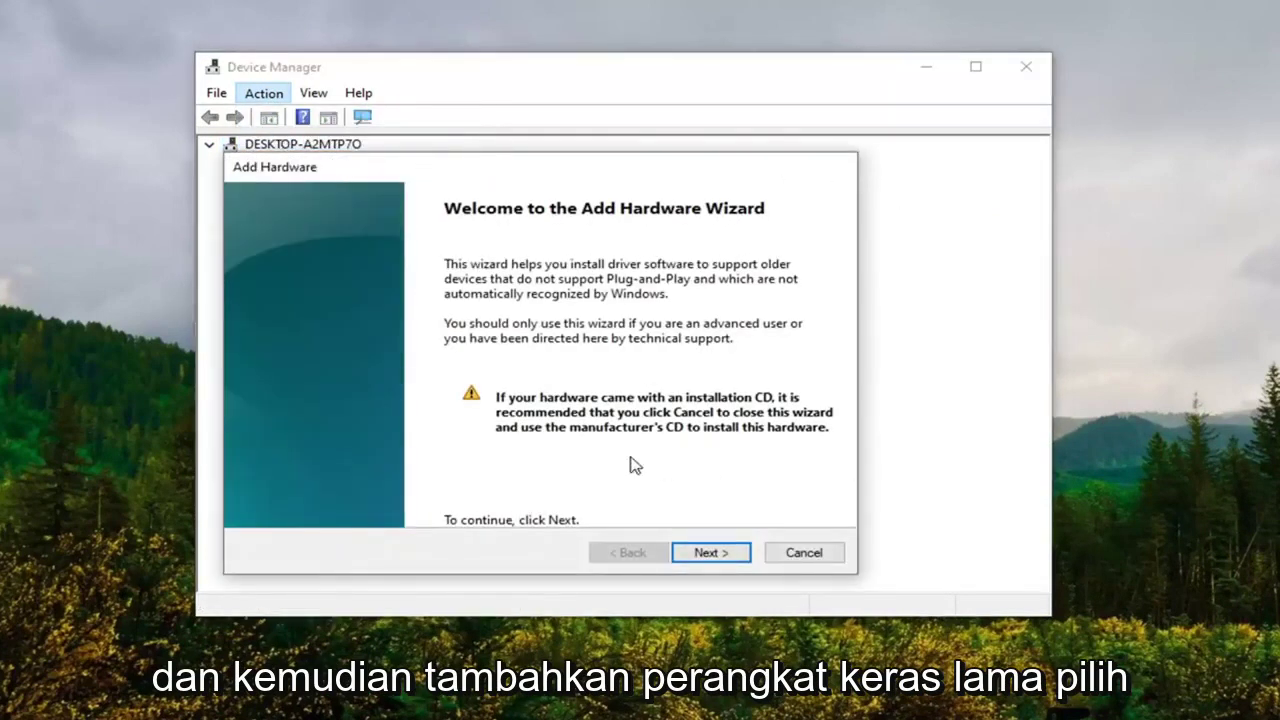
- Choose manual hardware selection from a list and pick Display adapters as the hardware type
{"action": "left_click", "coordinate": [722, 553]}
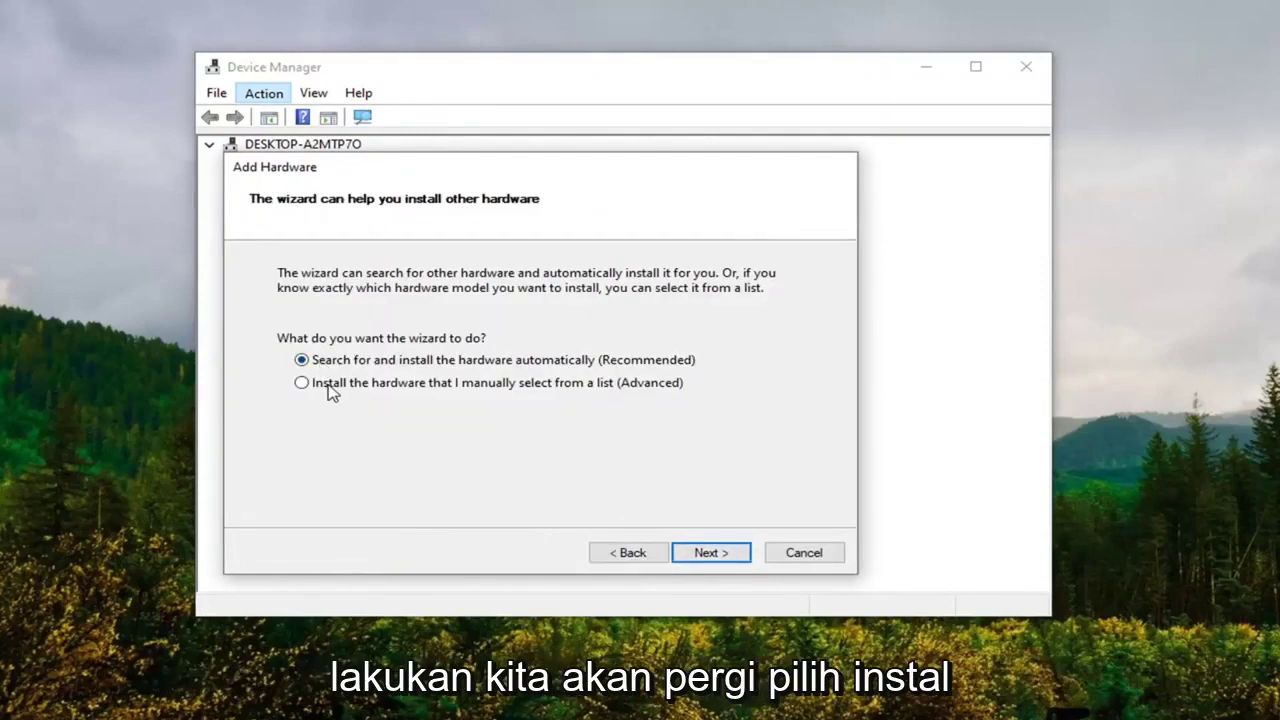
{"action": "left_click", "coordinate": [330, 390]}
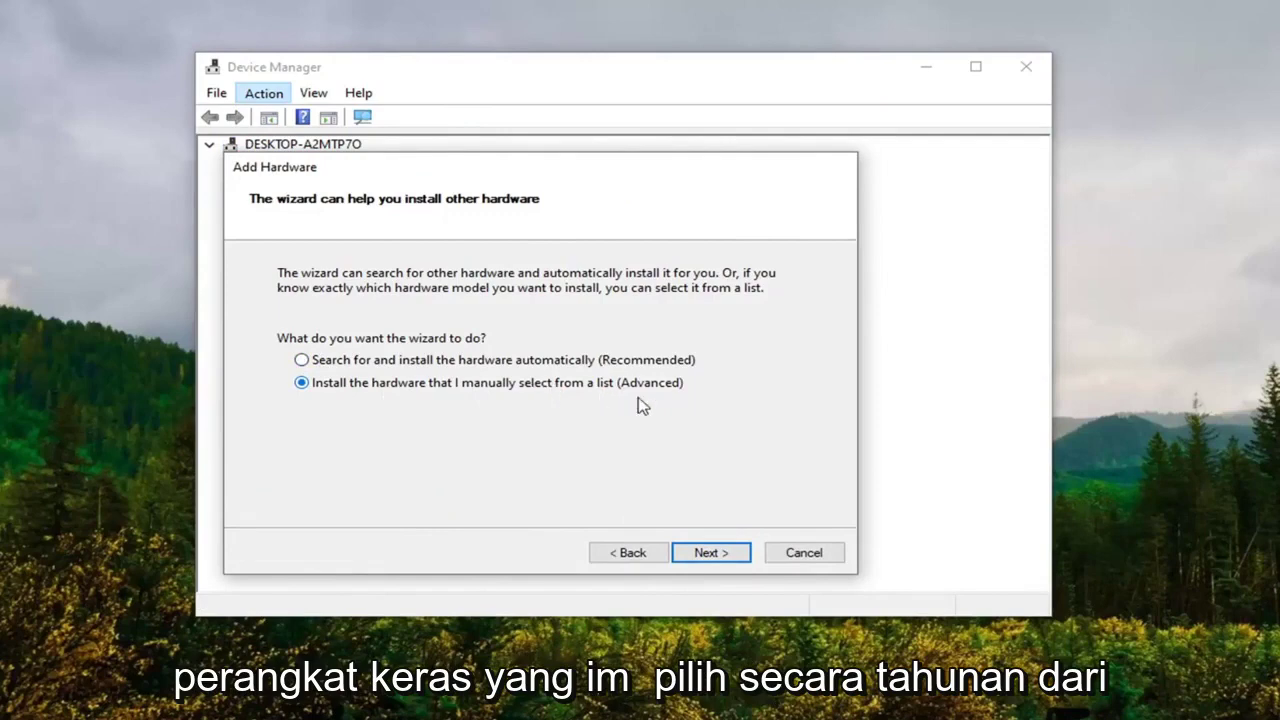
{"action": "left_click", "coordinate": [735, 557]}
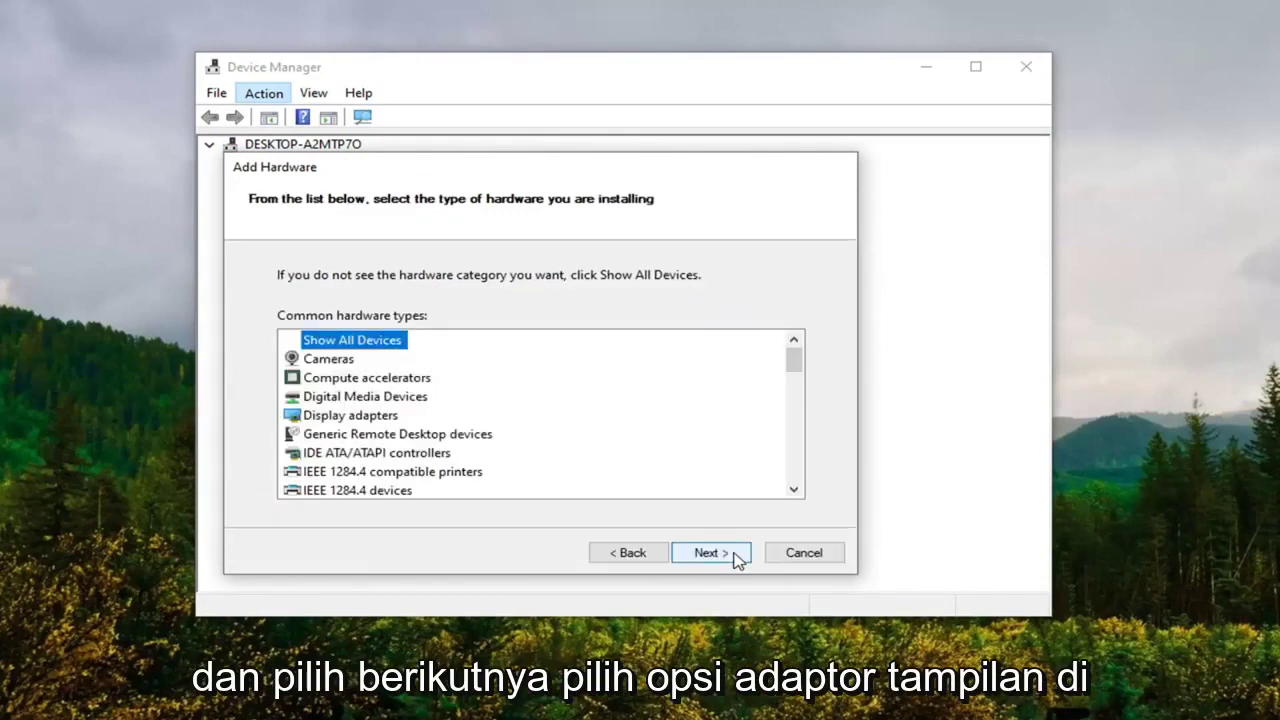
{"action": "left_click", "coordinate": [348, 418]}
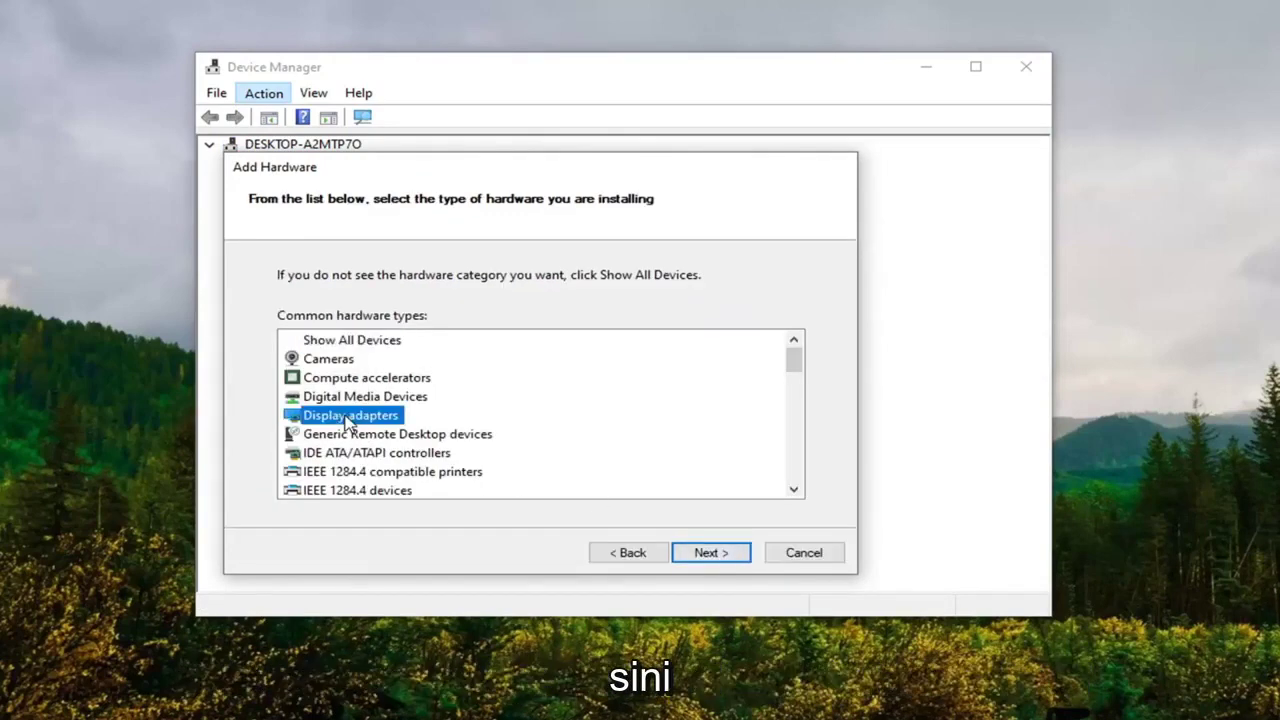
{"action": "left_click", "coordinate": [718, 555]}
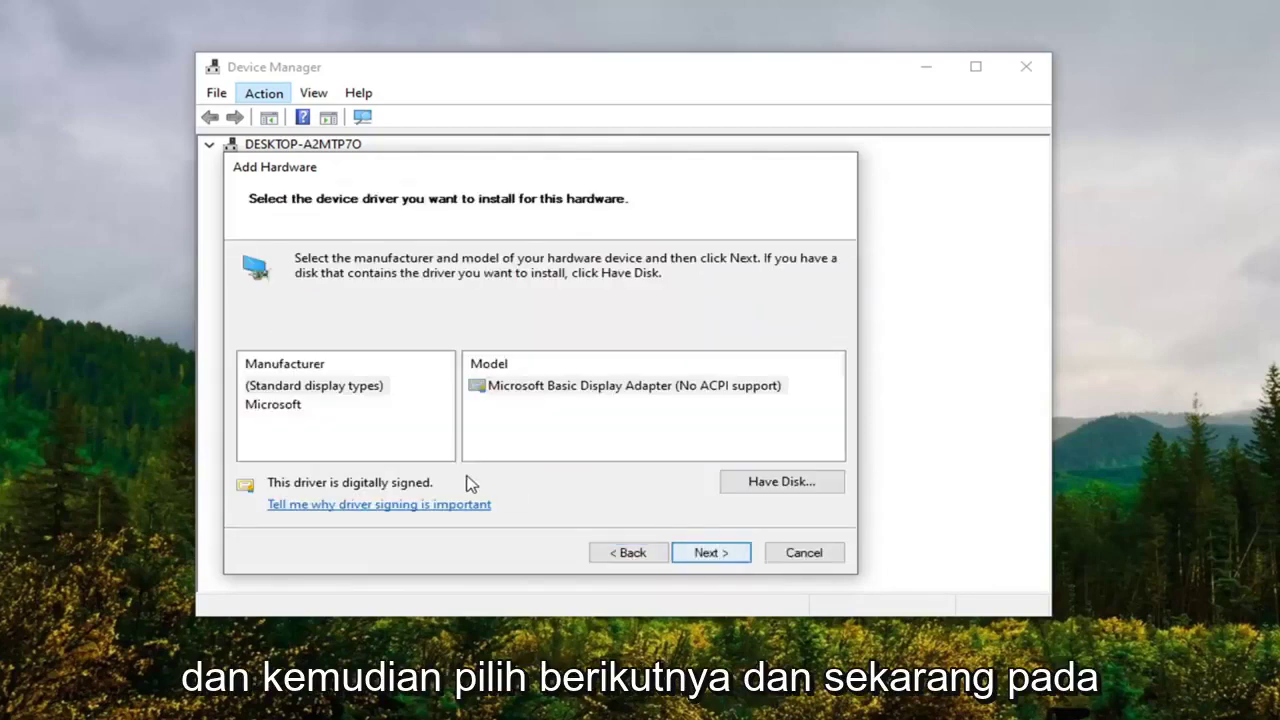
- Select manufacturer Microsoft and model Microsoft Remote Display Adapter, then install it
{"action": "left_click", "coordinate": [279, 407]}
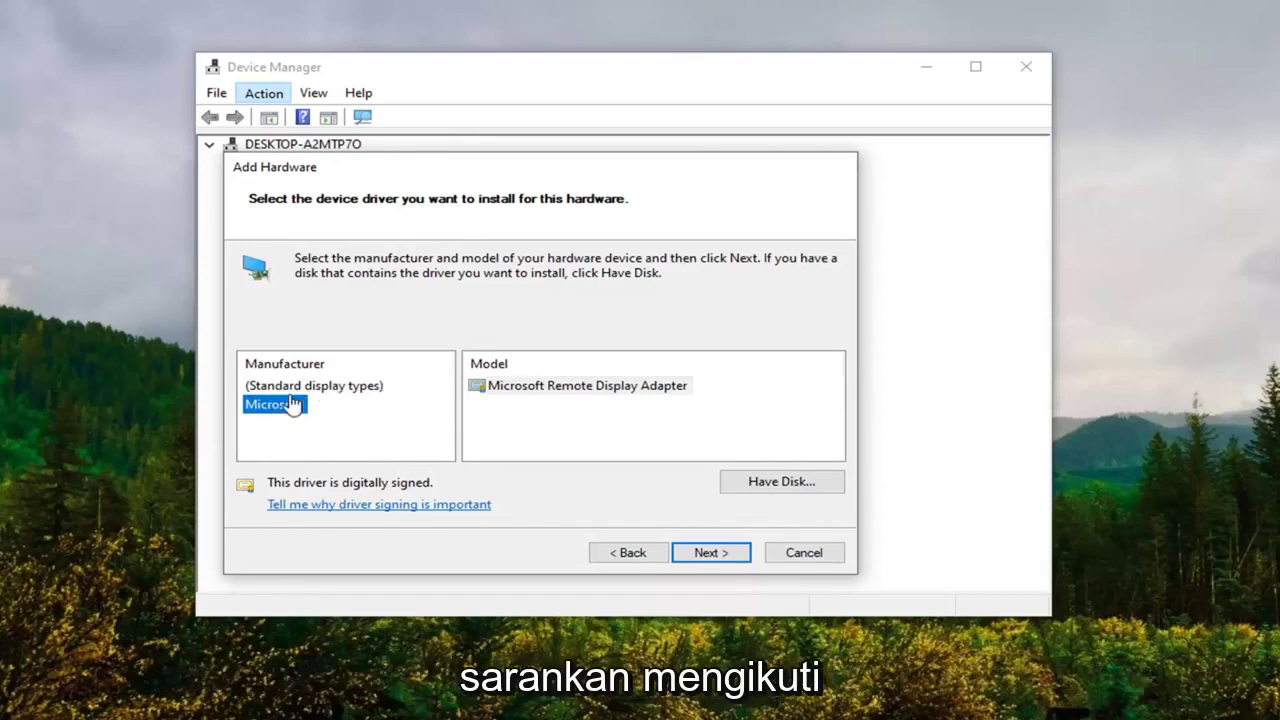
{"action": "left_click", "coordinate": [568, 386]}
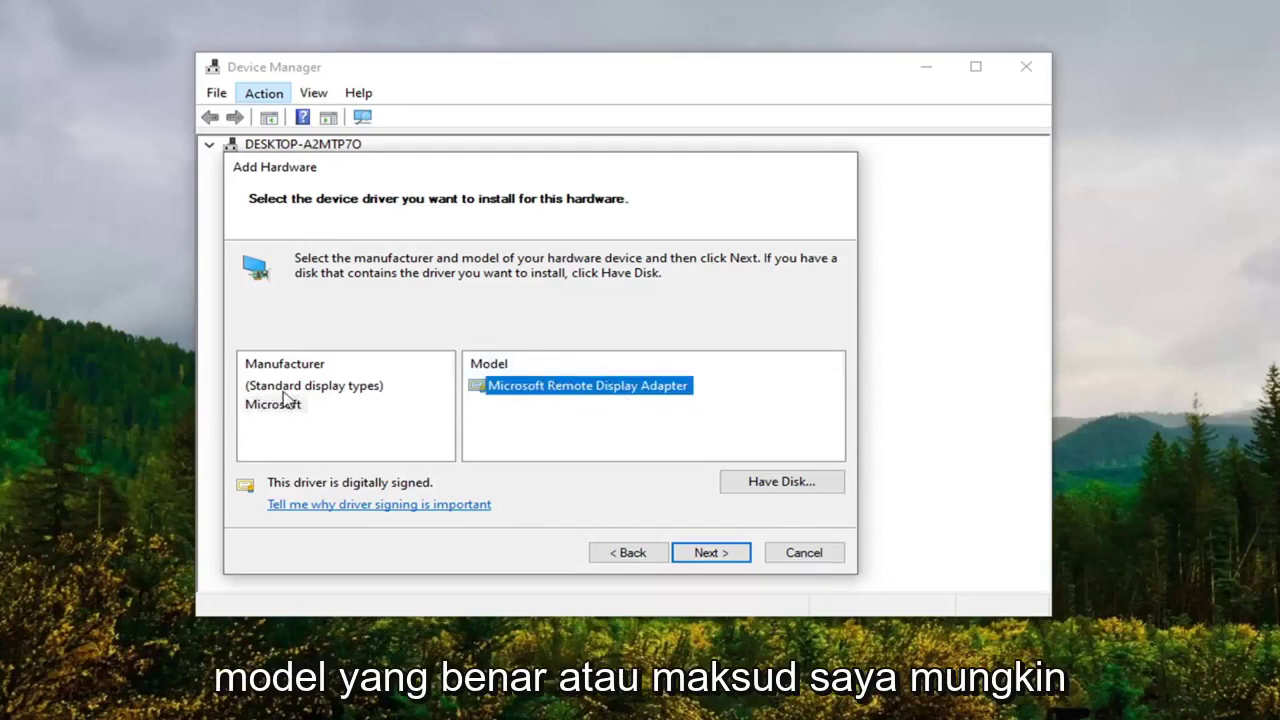
{"action": "left_click", "coordinate": [282, 404]}
{"action": "left_click", "coordinate": [612, 388]}
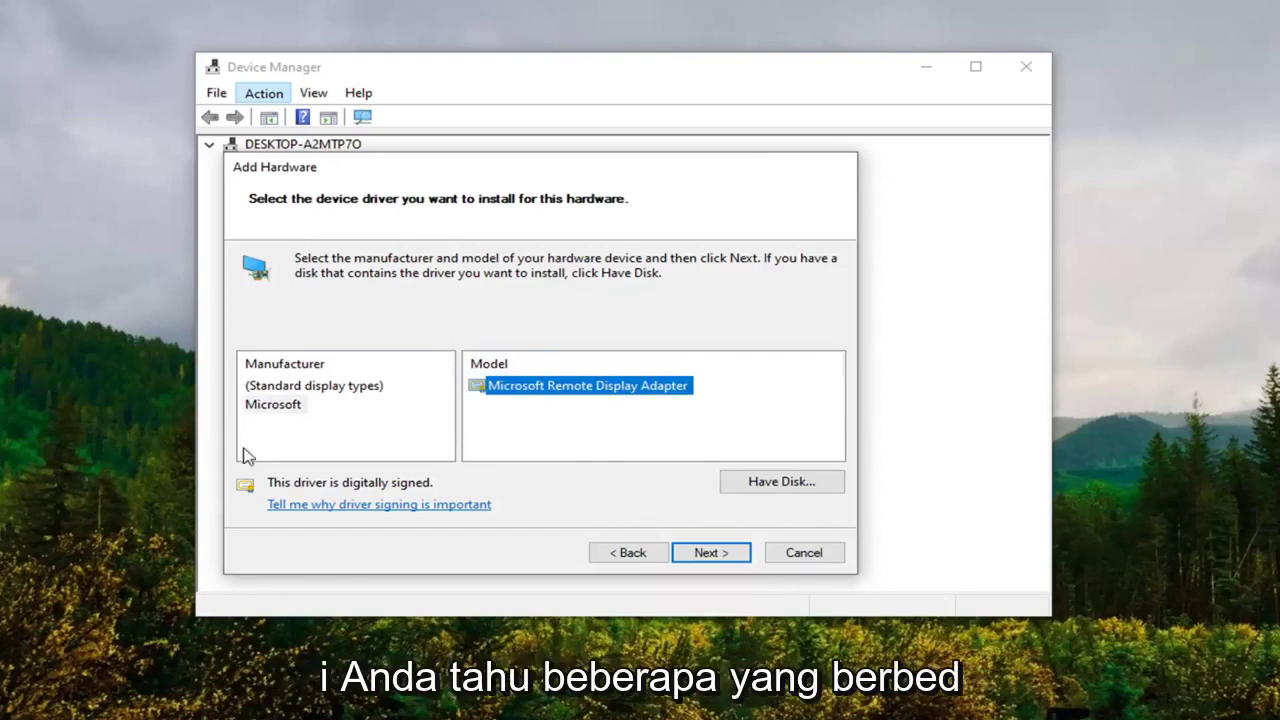
{"action": "left_click", "coordinate": [274, 403]}
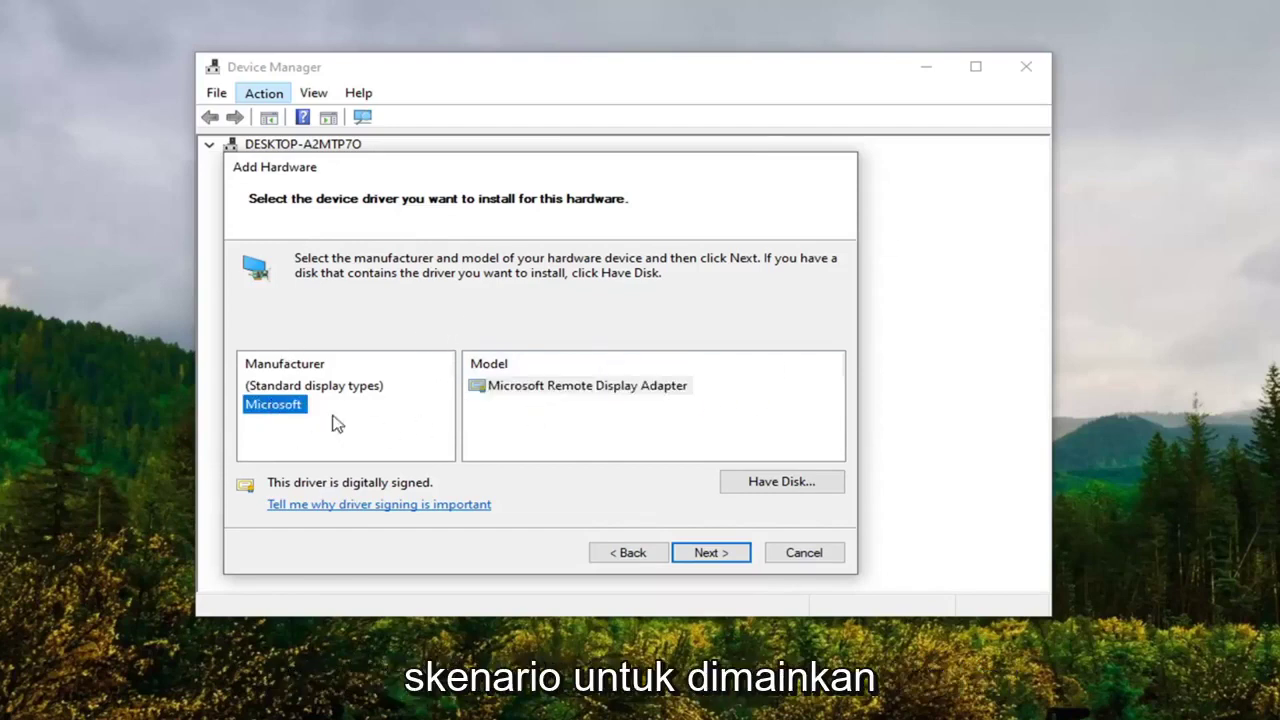
{"action": "left_click", "coordinate": [580, 392]}
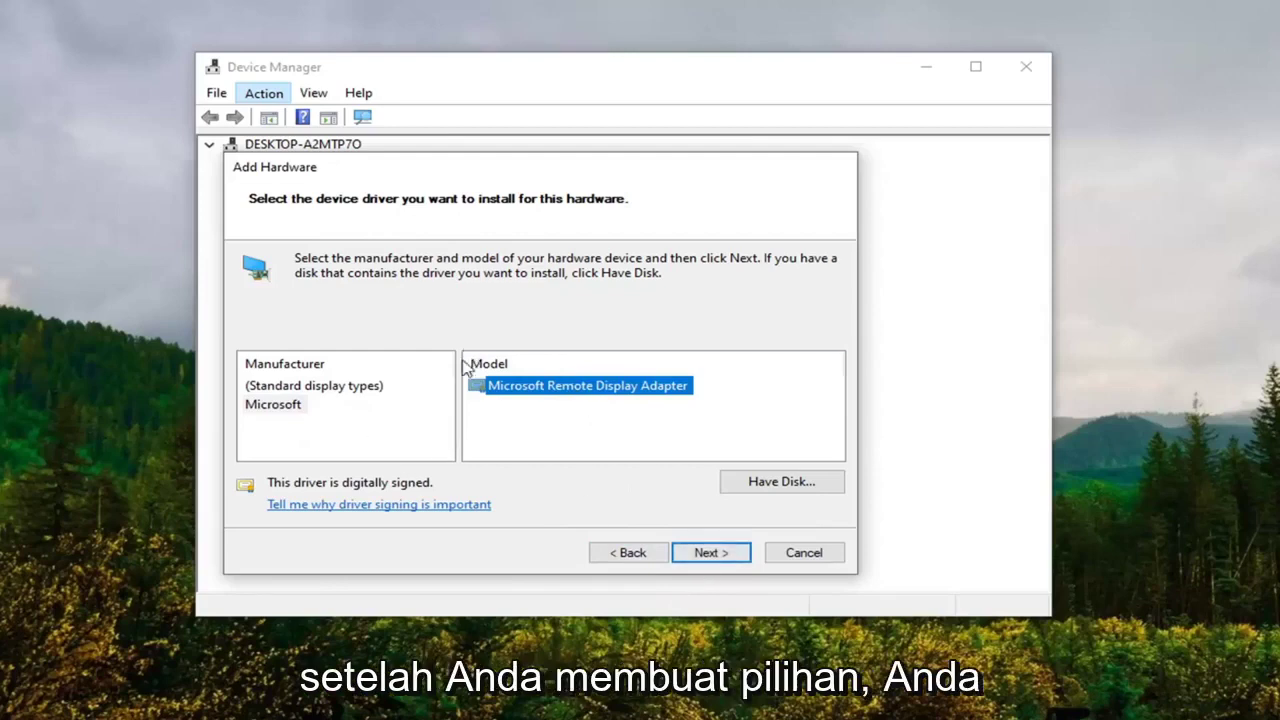
{"action": "left_click", "coordinate": [700, 553]}
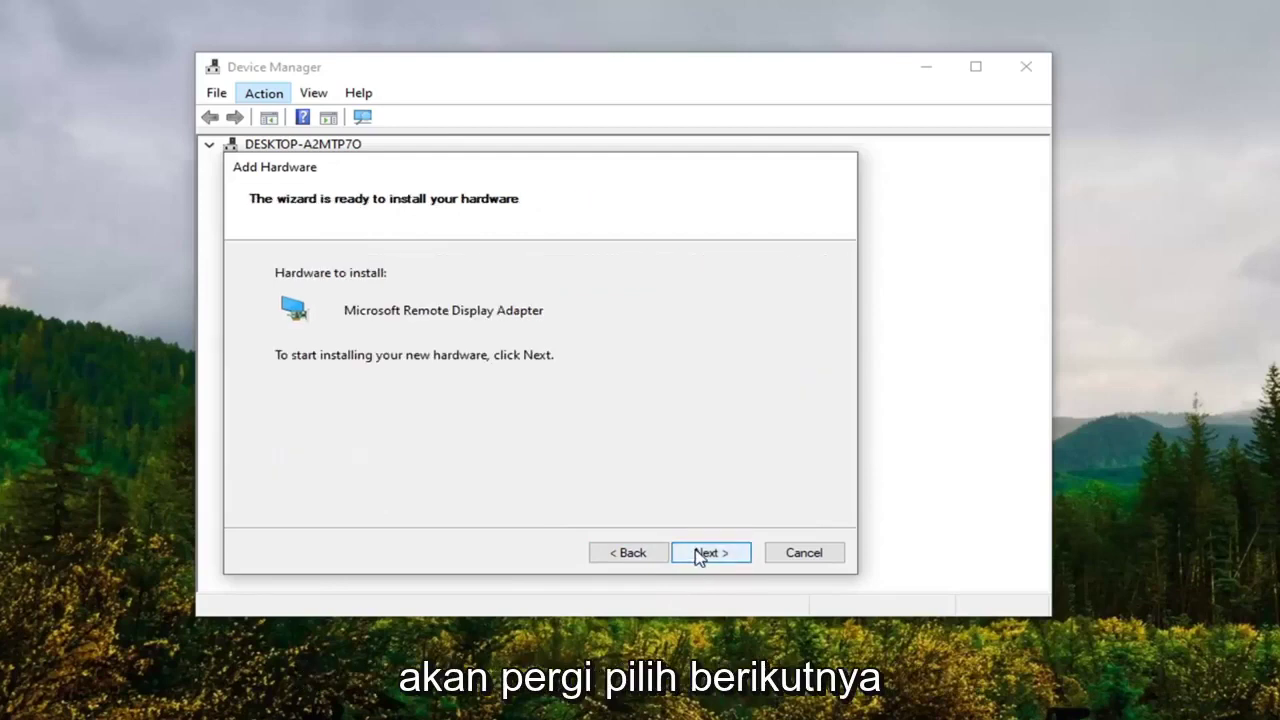
{"action": "left_click", "coordinate": [708, 552]}
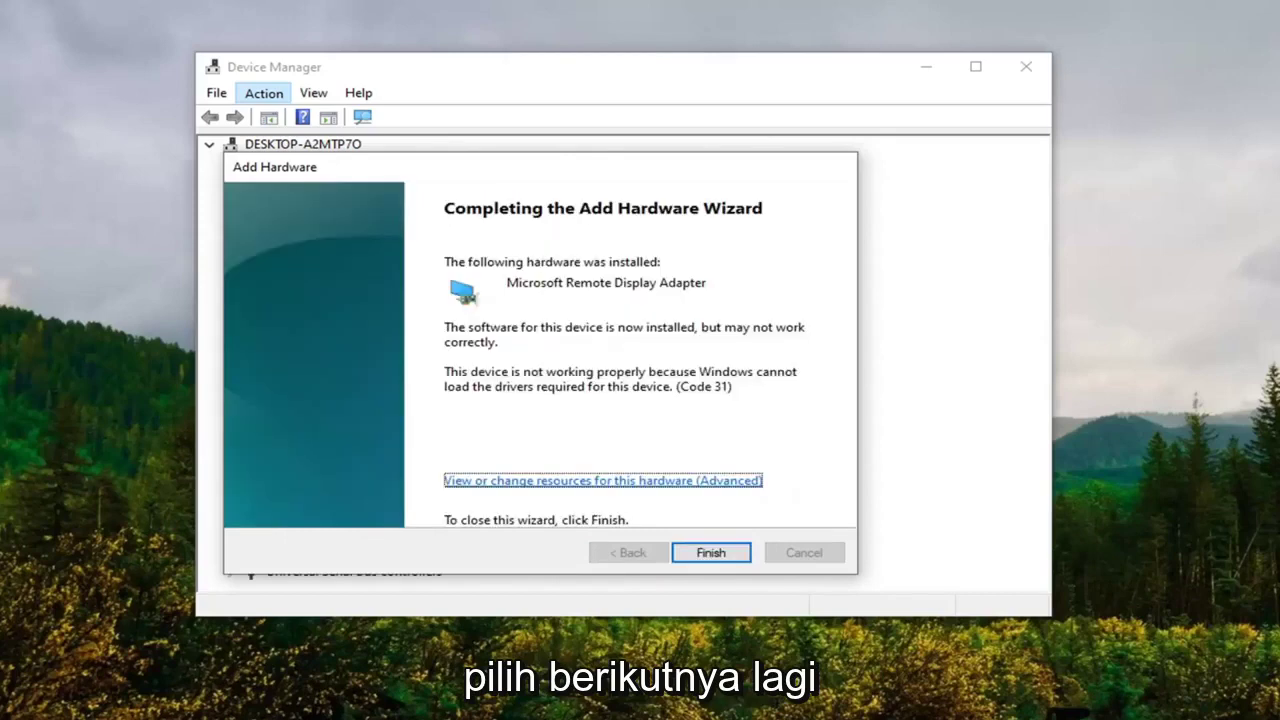
- Finish the wizard and select Microsoft Remote Display Adapter under Display adapters
{"action": "left_click", "coordinate": [712, 556]}
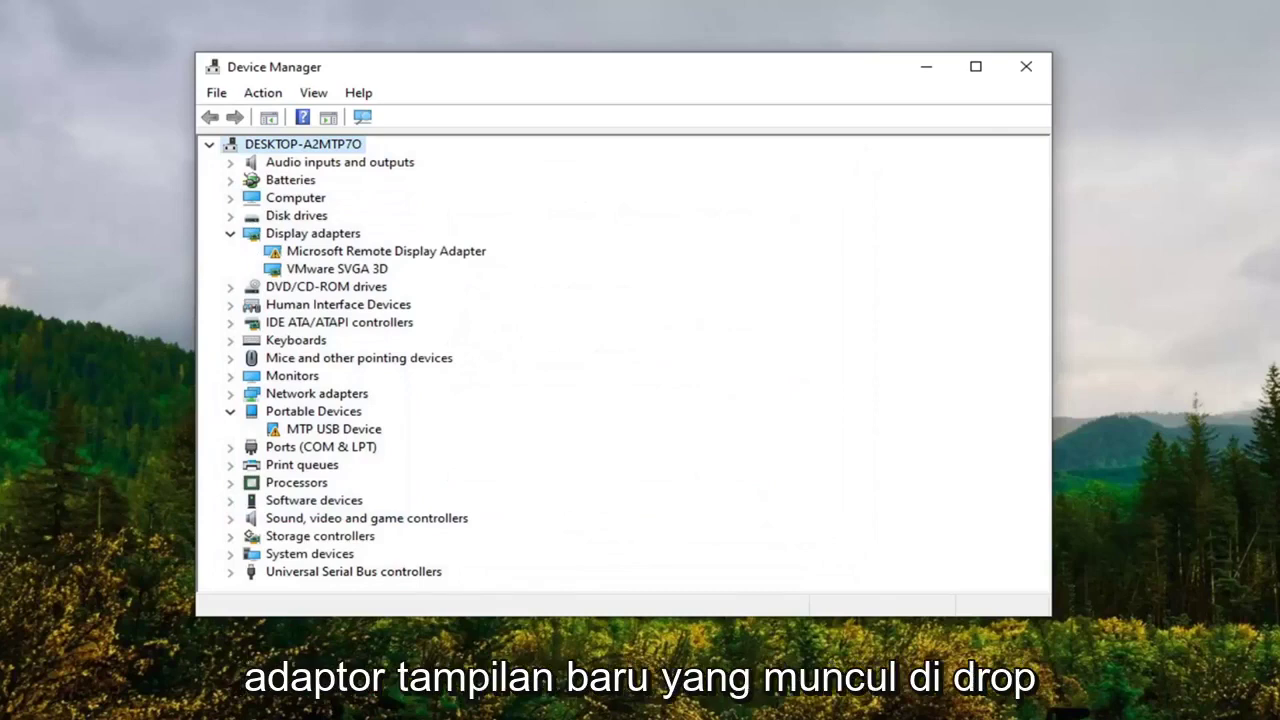
{"action": "left_click", "coordinate": [298, 253]}
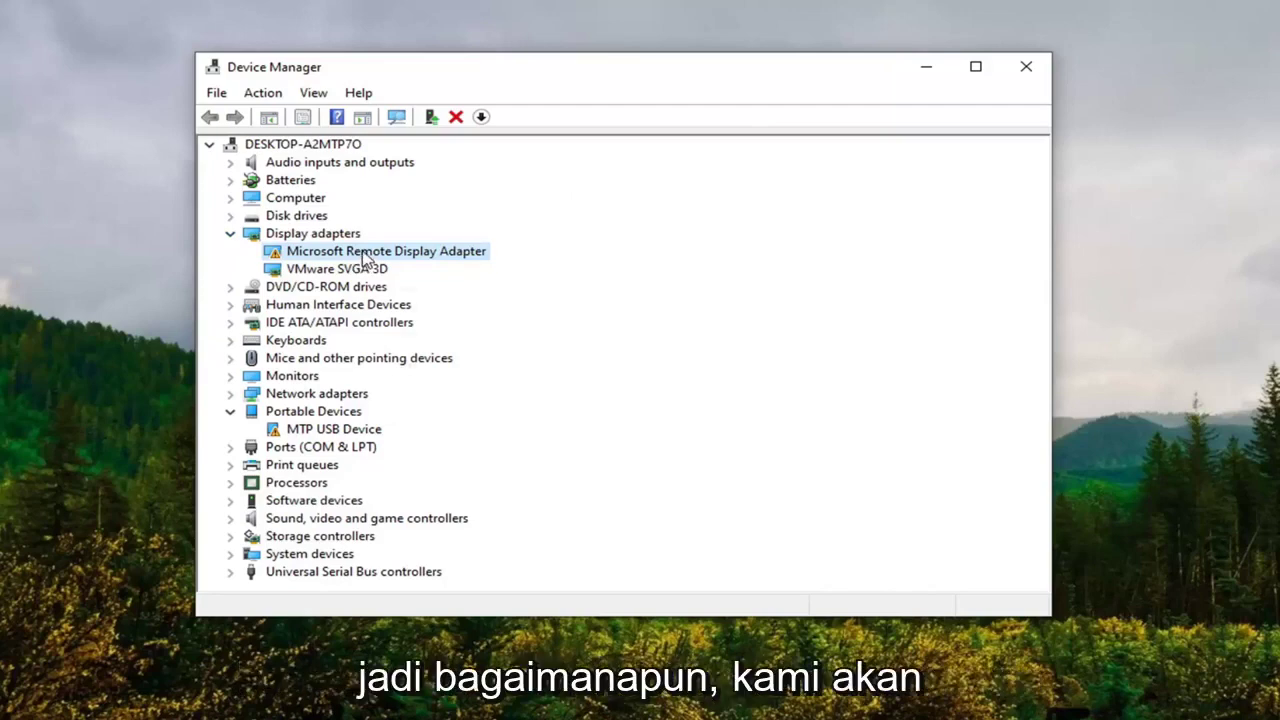
- Update the adapter's driver by picking Microsoft Remote Display Adapter from the local driver list
{"action": "right_click", "coordinate": [363, 253]}
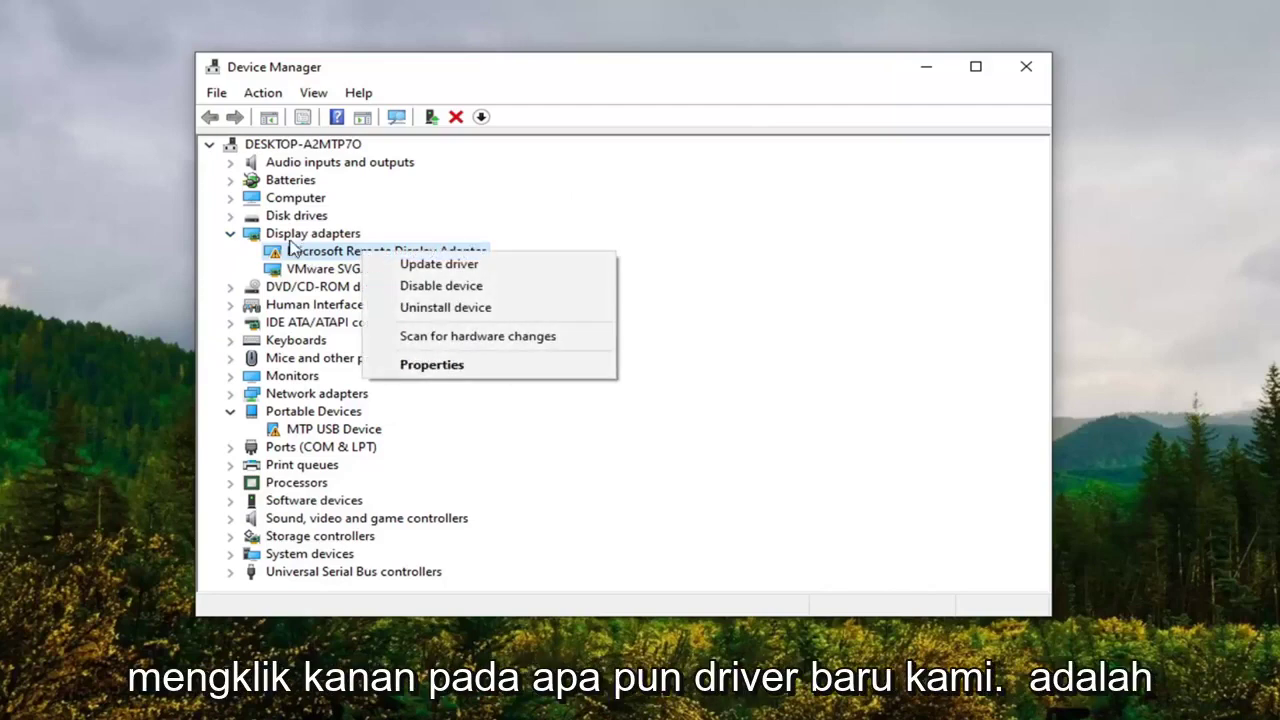
{"action": "left_click", "coordinate": [430, 264]}
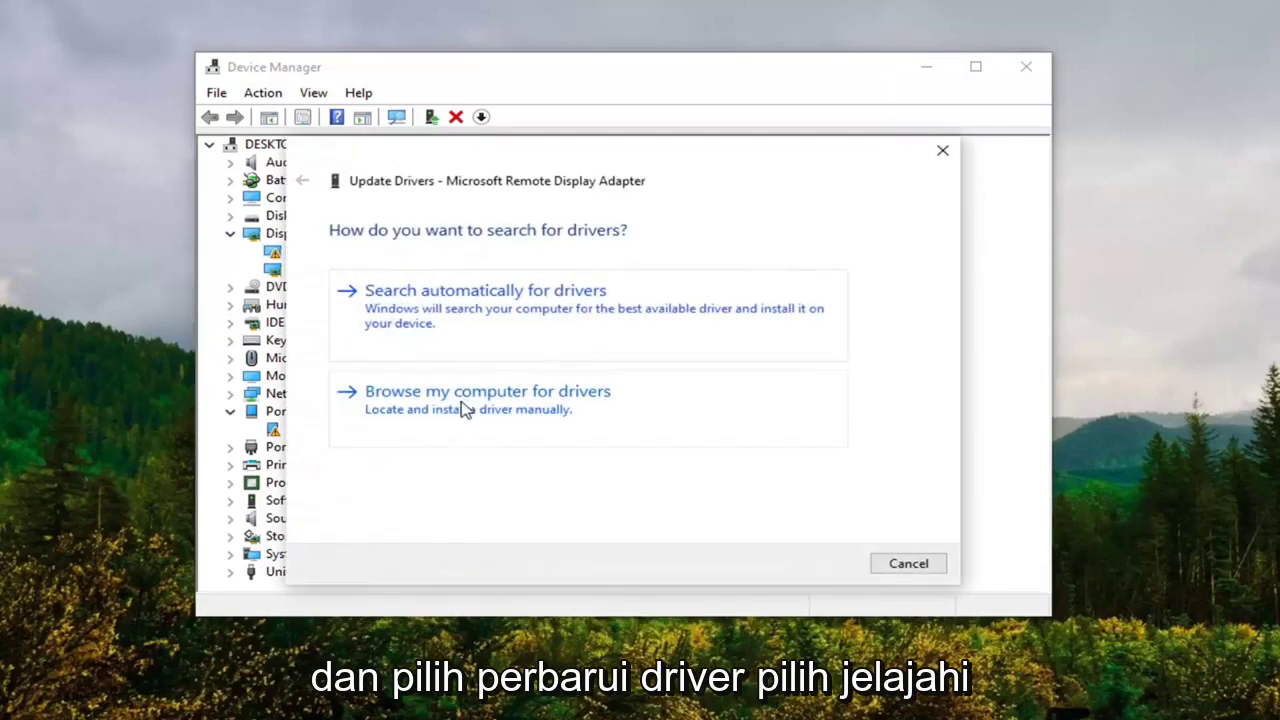
{"action": "left_click", "coordinate": [483, 414]}
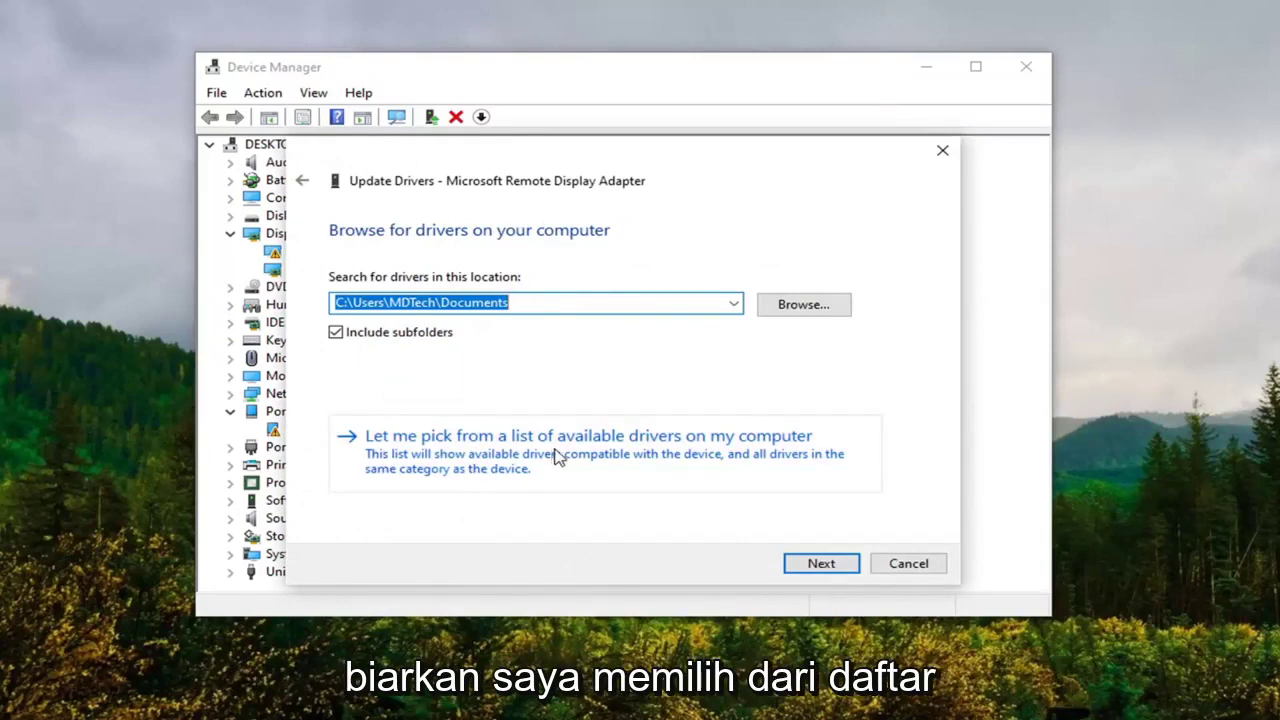
{"action": "left_click", "coordinate": [690, 456]}
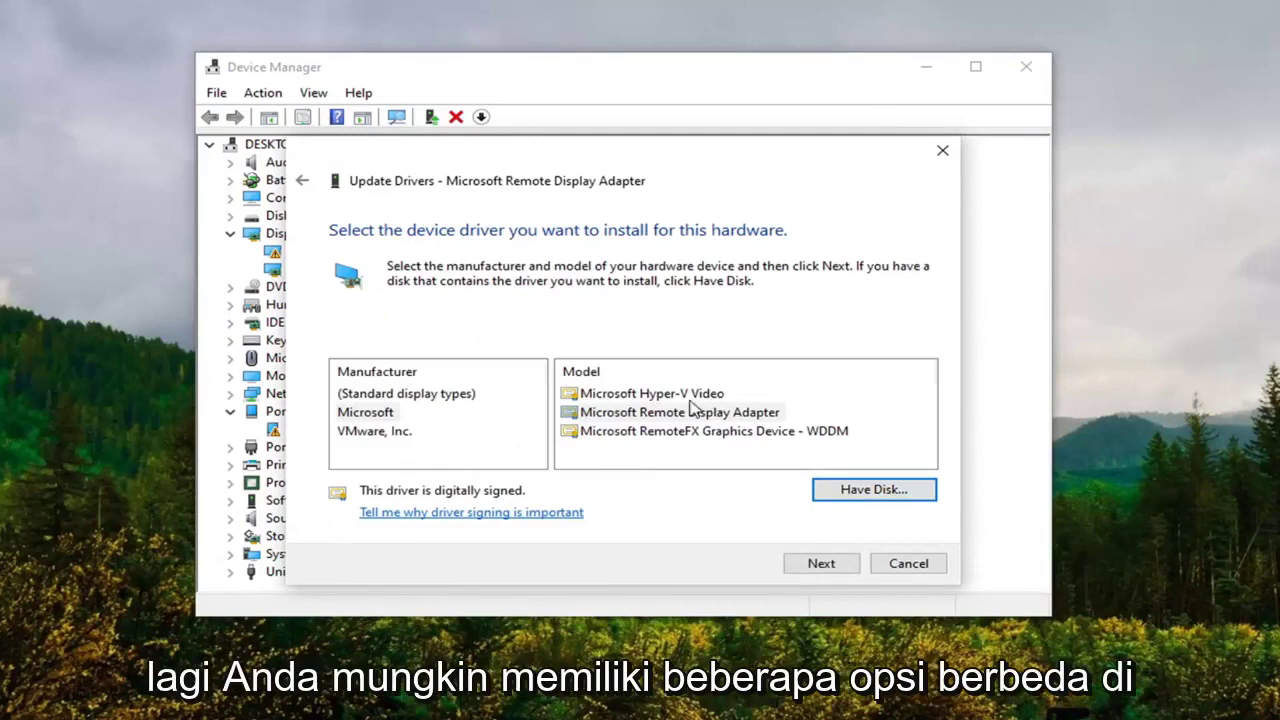
{"action": "left_click", "coordinate": [640, 412]}
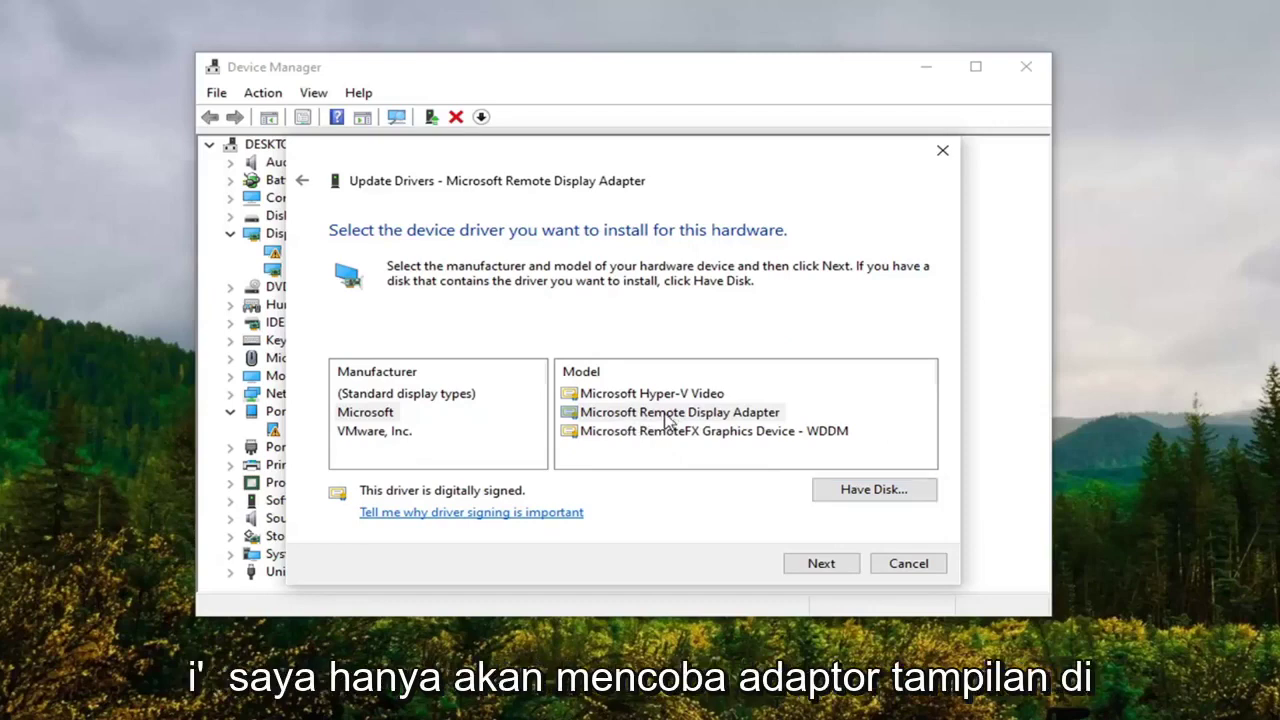
{"action": "left_click", "coordinate": [821, 563]}
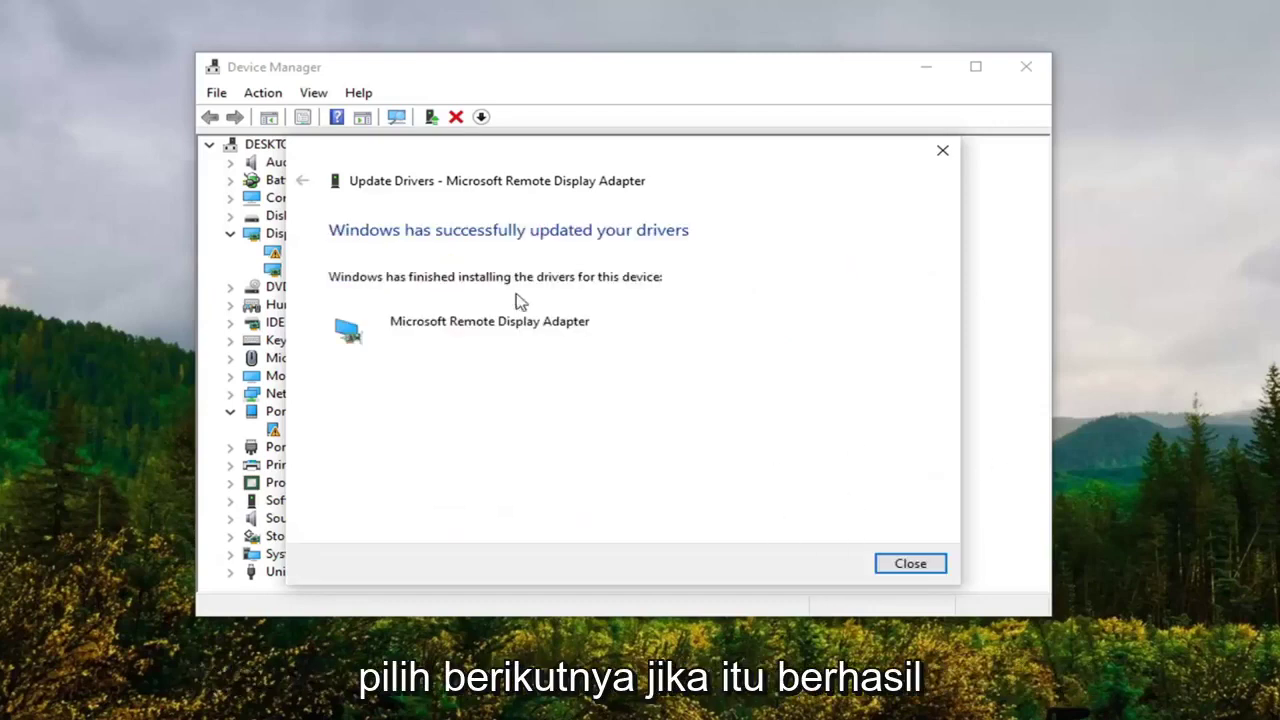
- Dismiss the update confirmation, collapse the expanded device categories, and exit Device Manager
{"action": "left_click", "coordinate": [912, 563]}
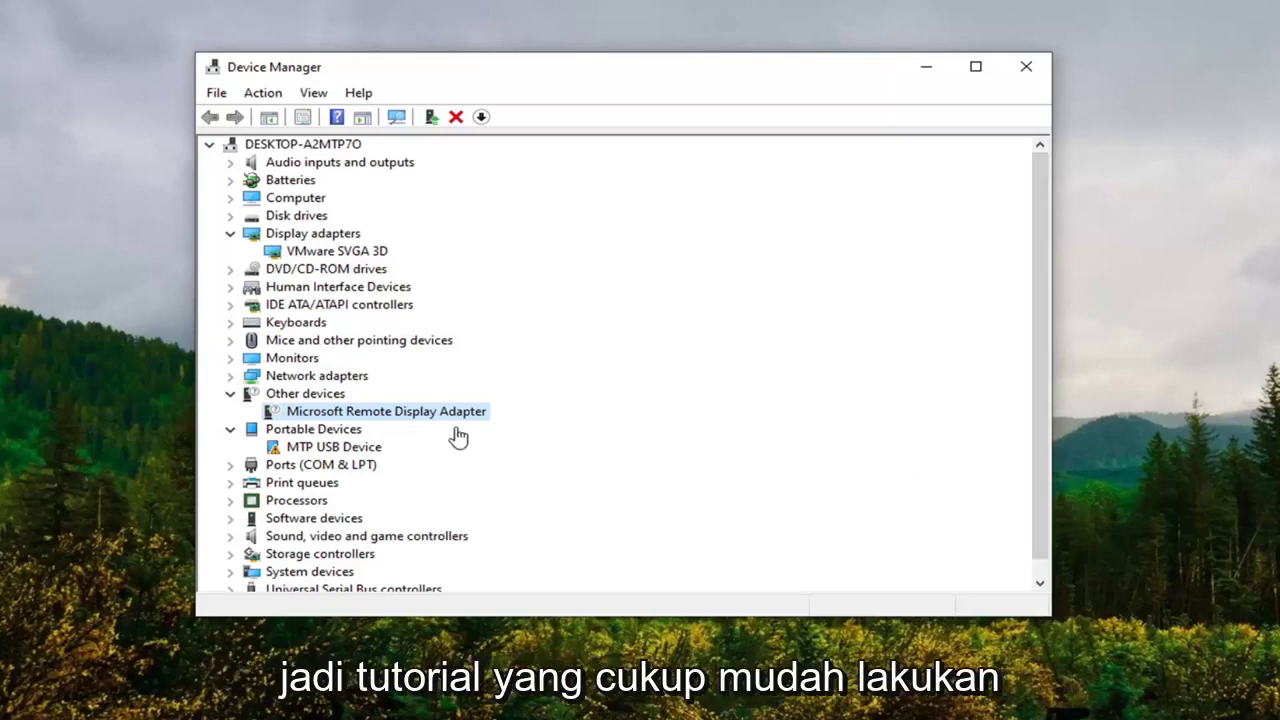
{"action": "left_click", "coordinate": [231, 430]}
{"action": "left_click", "coordinate": [231, 394]}
{"action": "left_click", "coordinate": [230, 233]}
{"action": "left_click", "coordinate": [272, 145]}
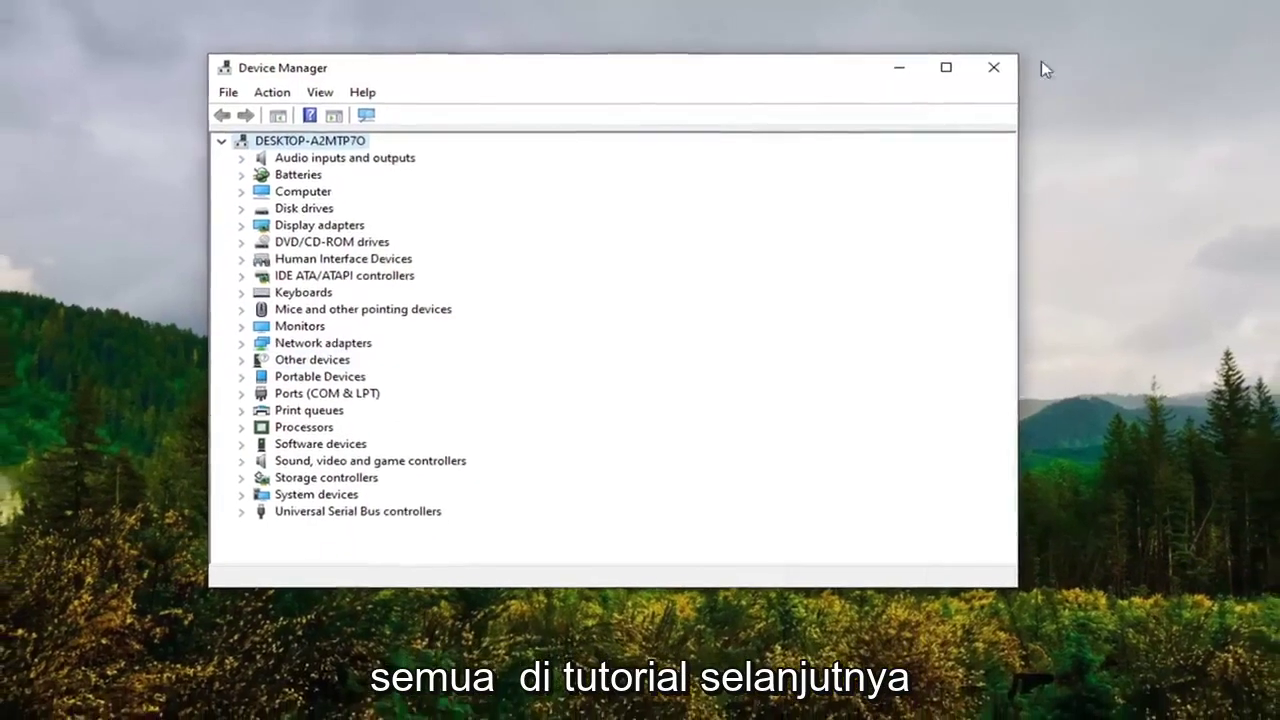
{"action": "left_click", "coordinate": [1026, 66]}
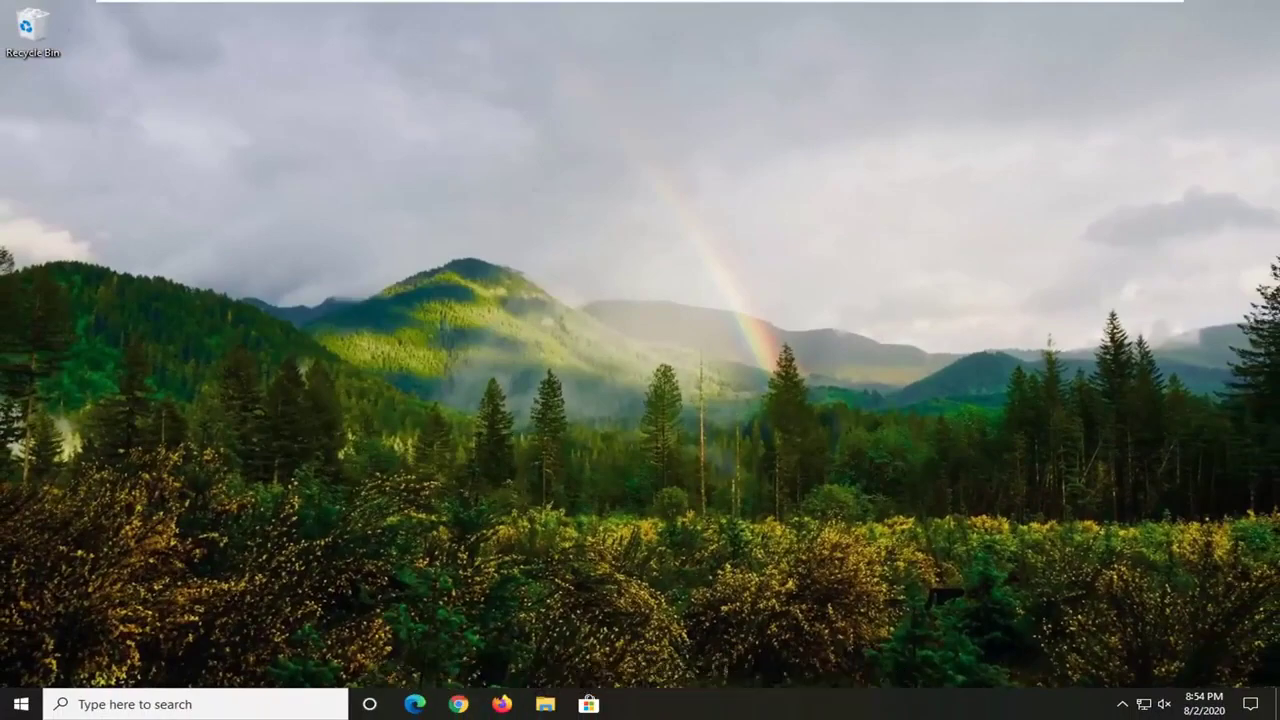